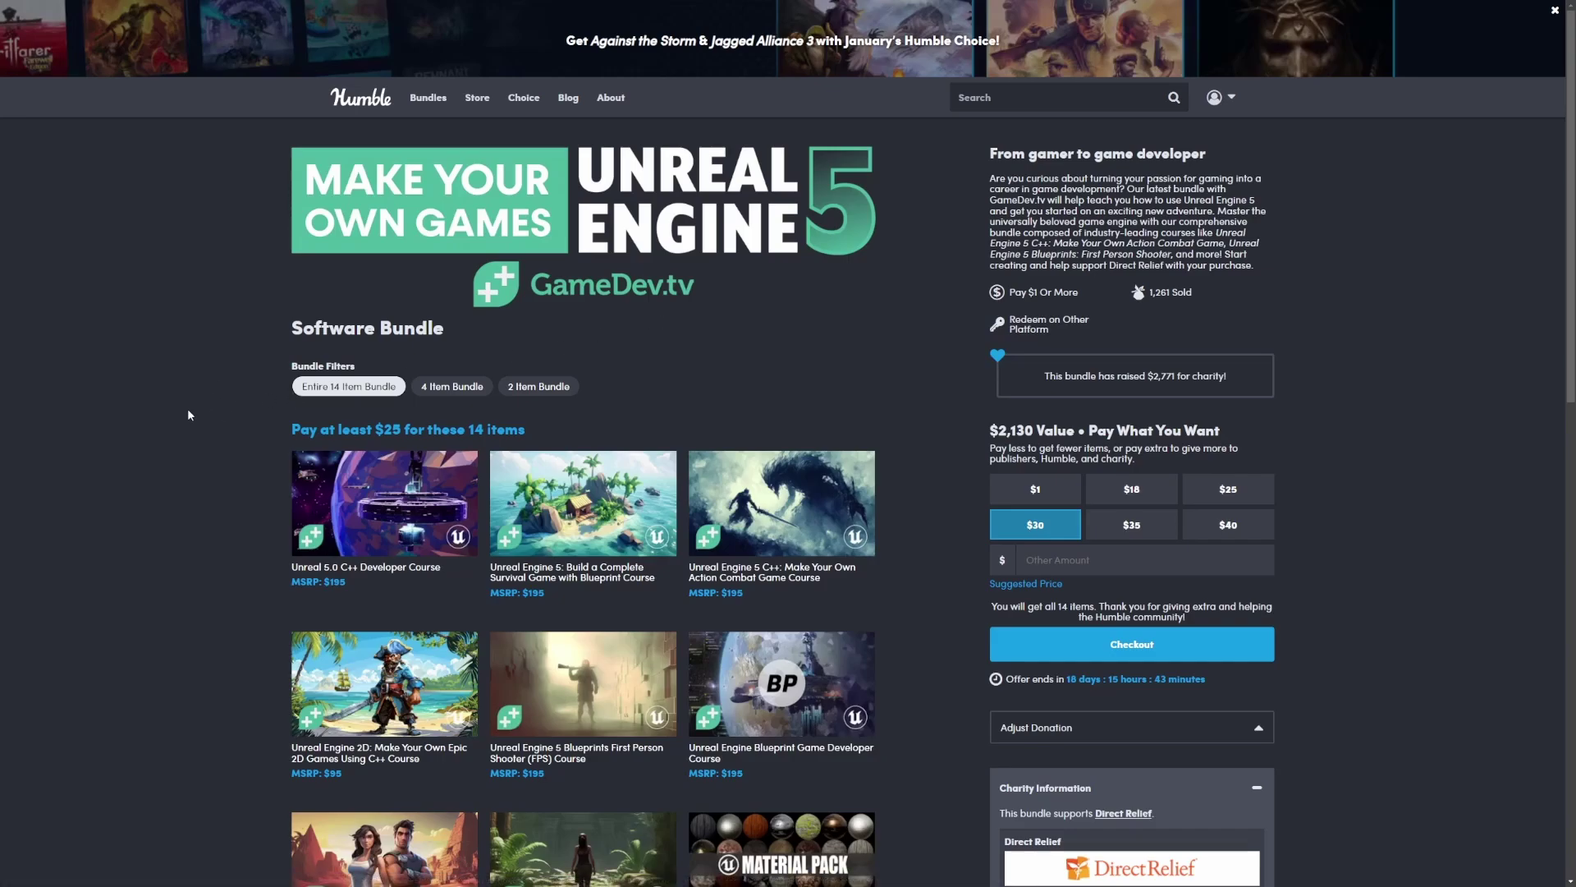
{"action": "scroll", "coordinate": [188, 408], "scroll_direction": "down", "scroll_amount": 3}
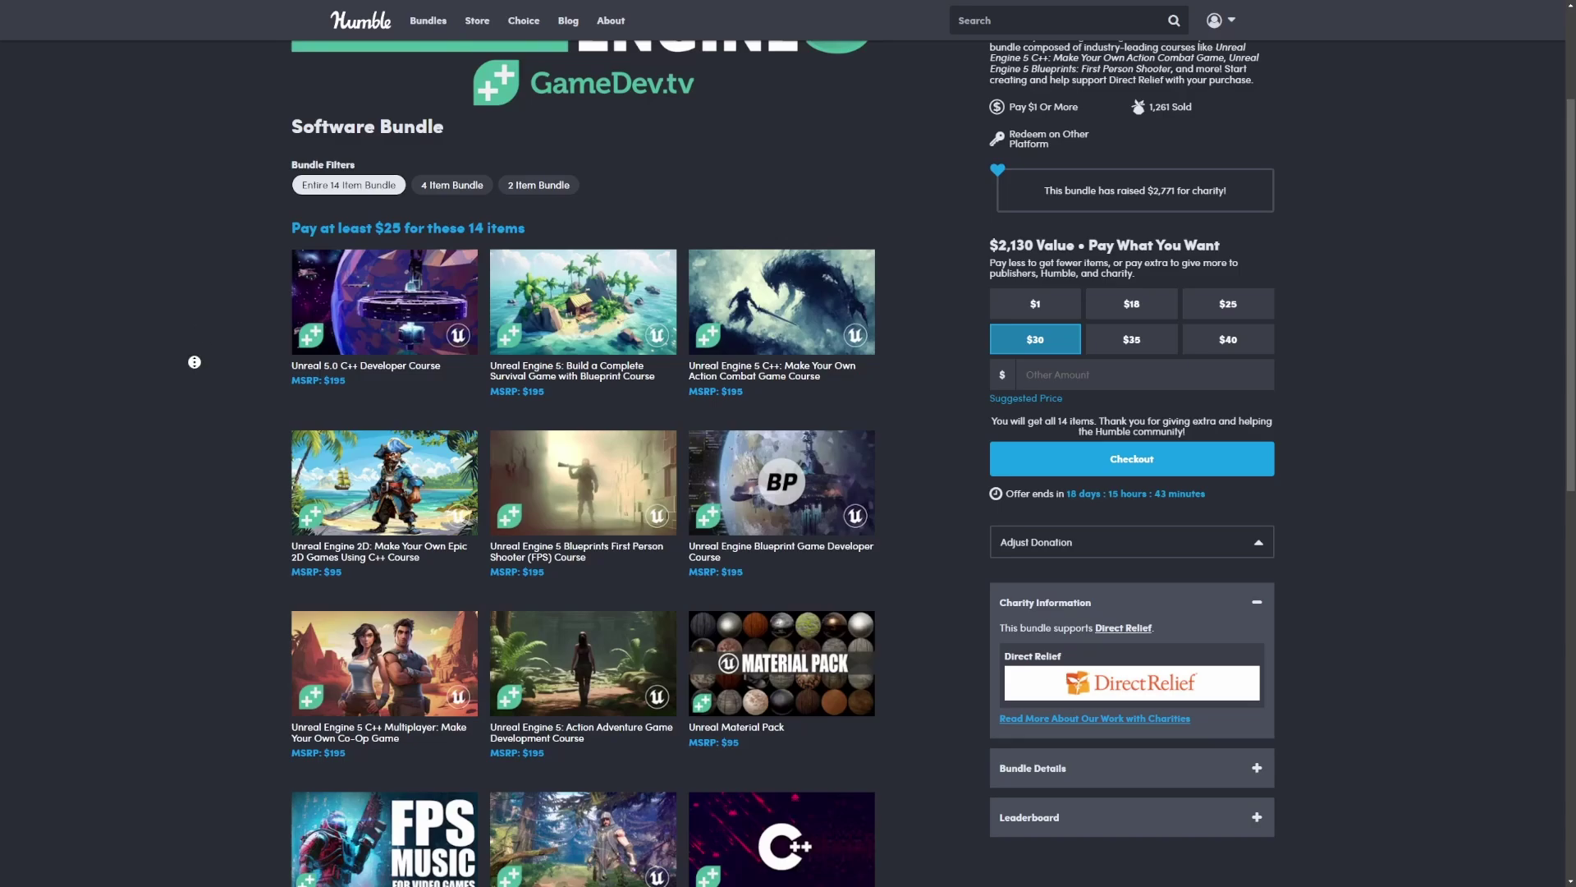
{"action": "scroll", "coordinate": [194, 362], "scroll_direction": "down", "scroll_amount": 1}
{"action": "scroll", "coordinate": [194, 382], "scroll_direction": "down", "scroll_amount": 1}
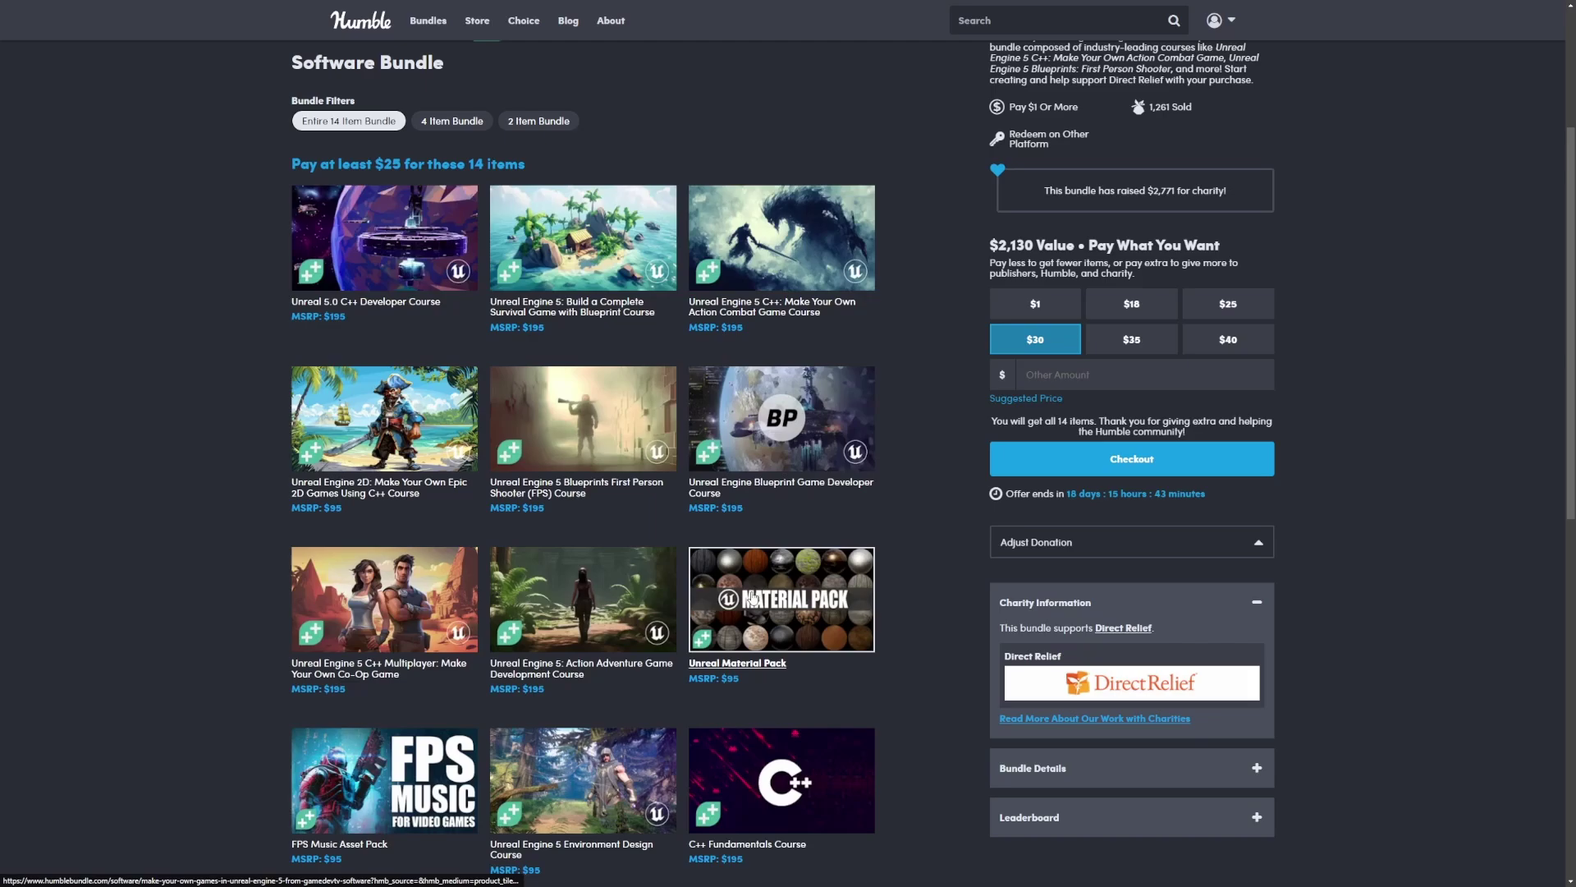
{"action": "scroll", "coordinate": [835, 714], "scroll_direction": "down", "scroll_amount": 3}
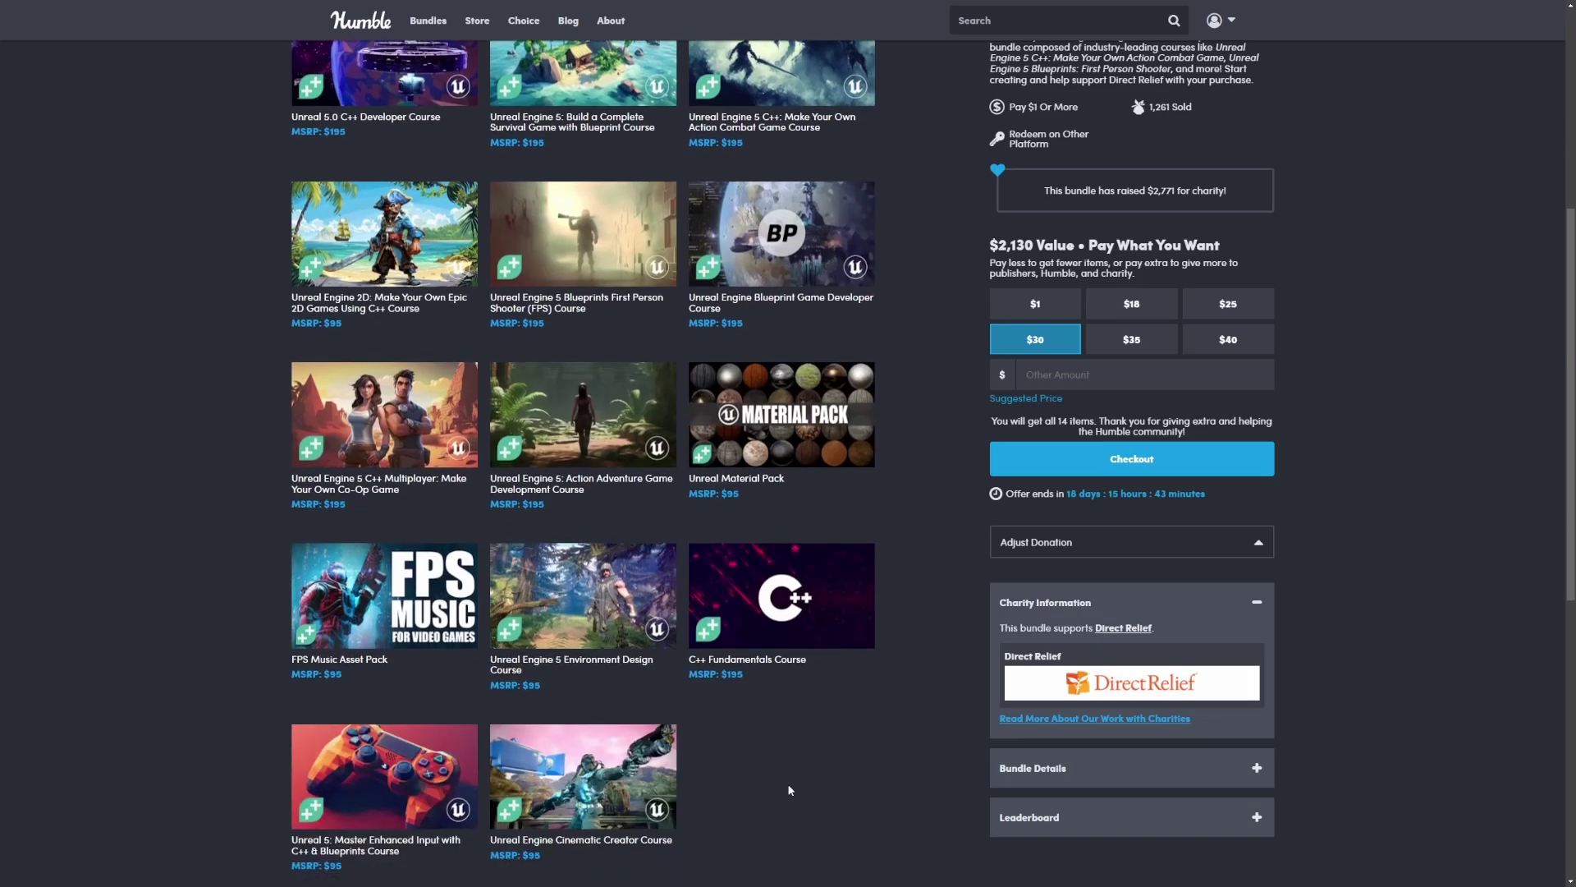
{"action": "scroll", "coordinate": [286, 607], "scroll_direction": "up", "scroll_amount": 4}
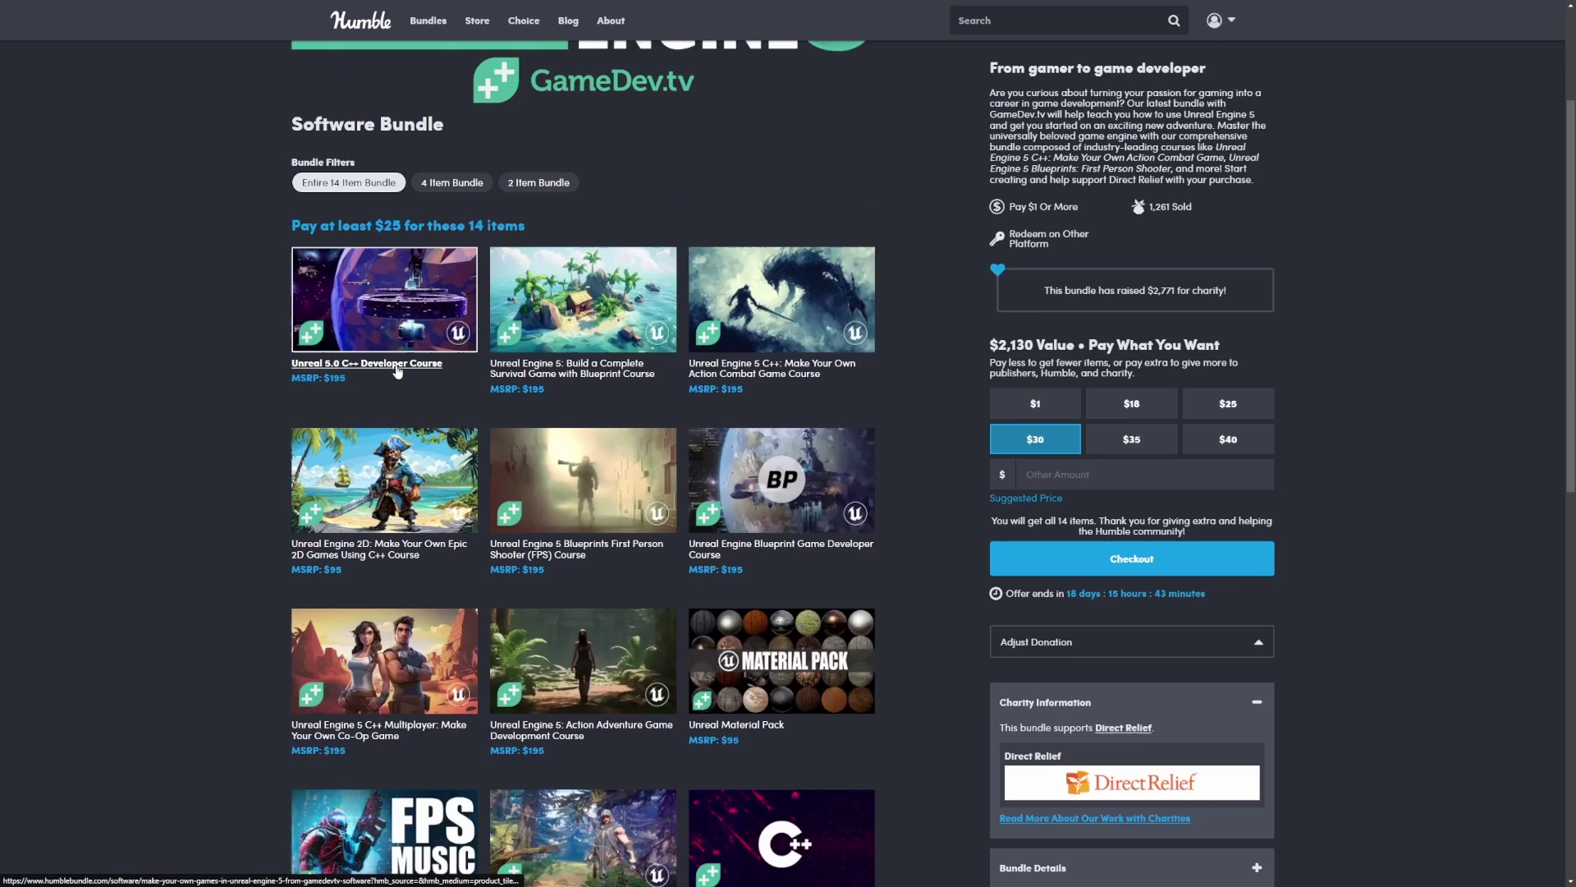
Preview the Survival Game, Action Combat, 2D, Action Adventure, Enhanced Input and Environment Design courses
{"action": "left_click", "coordinate": [589, 375]}
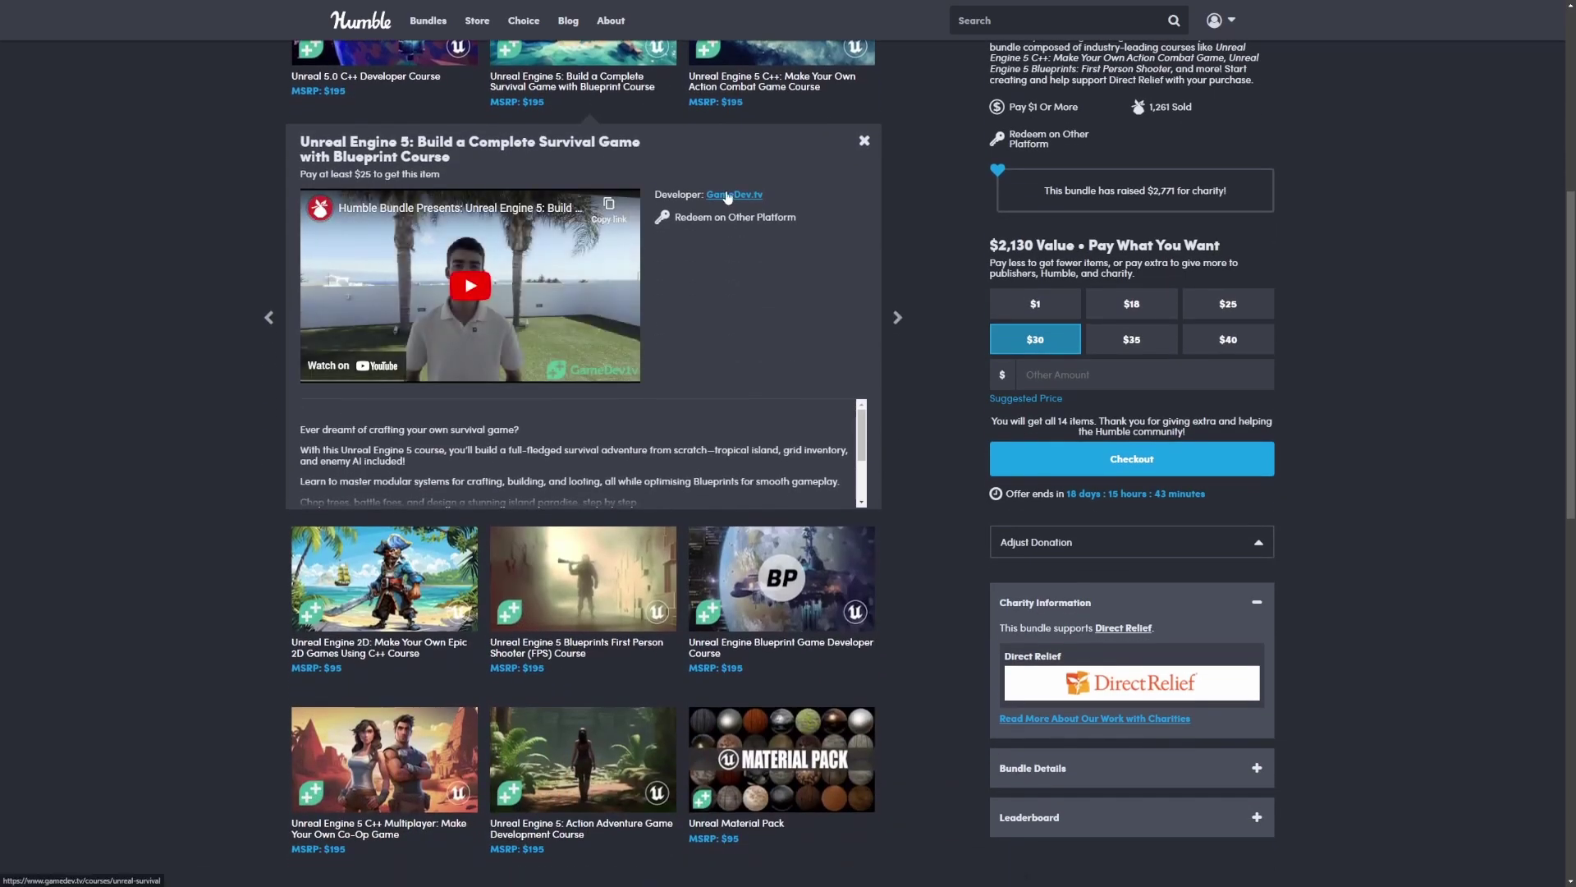
{"action": "scroll", "coordinate": [726, 197], "scroll_direction": "up", "scroll_amount": 3}
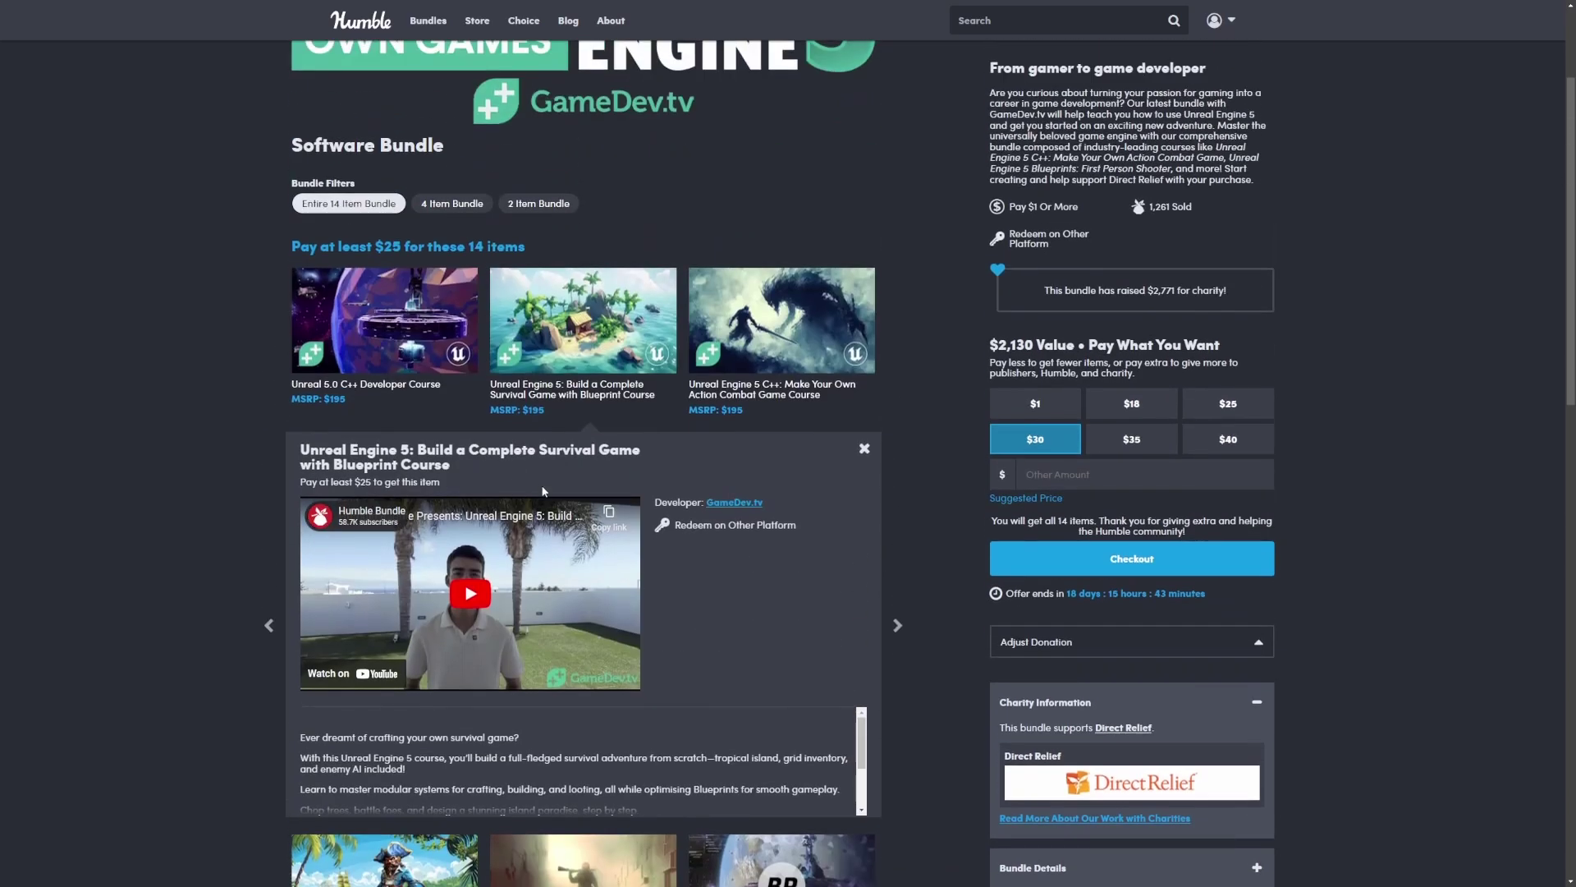
{"action": "left_click", "coordinate": [834, 334]}
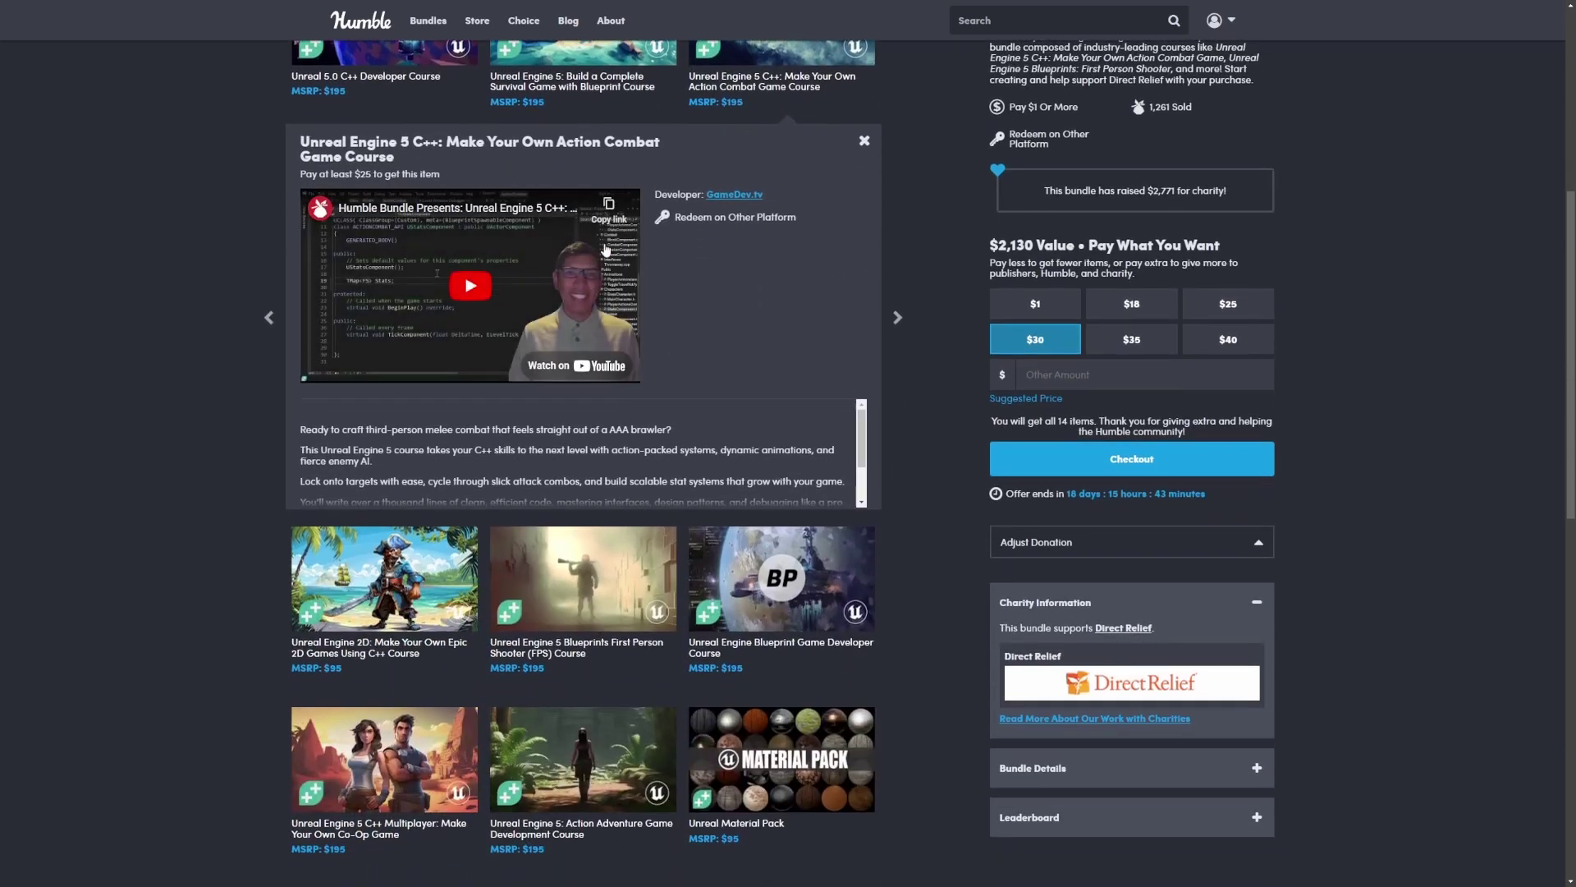
{"action": "left_click", "coordinate": [384, 579]}
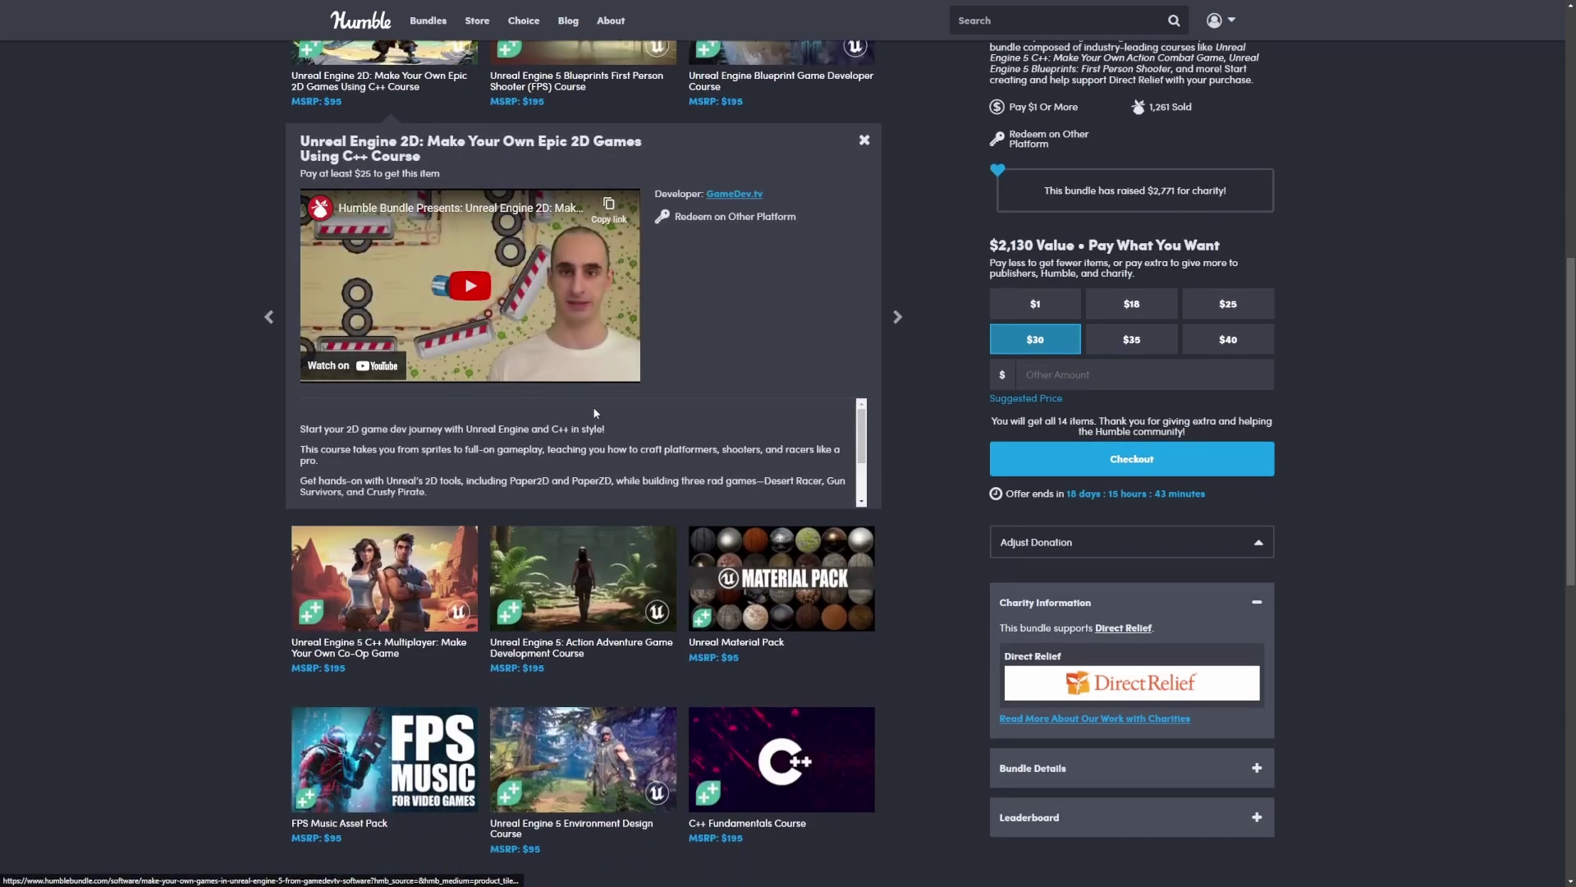
{"action": "left_click", "coordinate": [581, 541]}
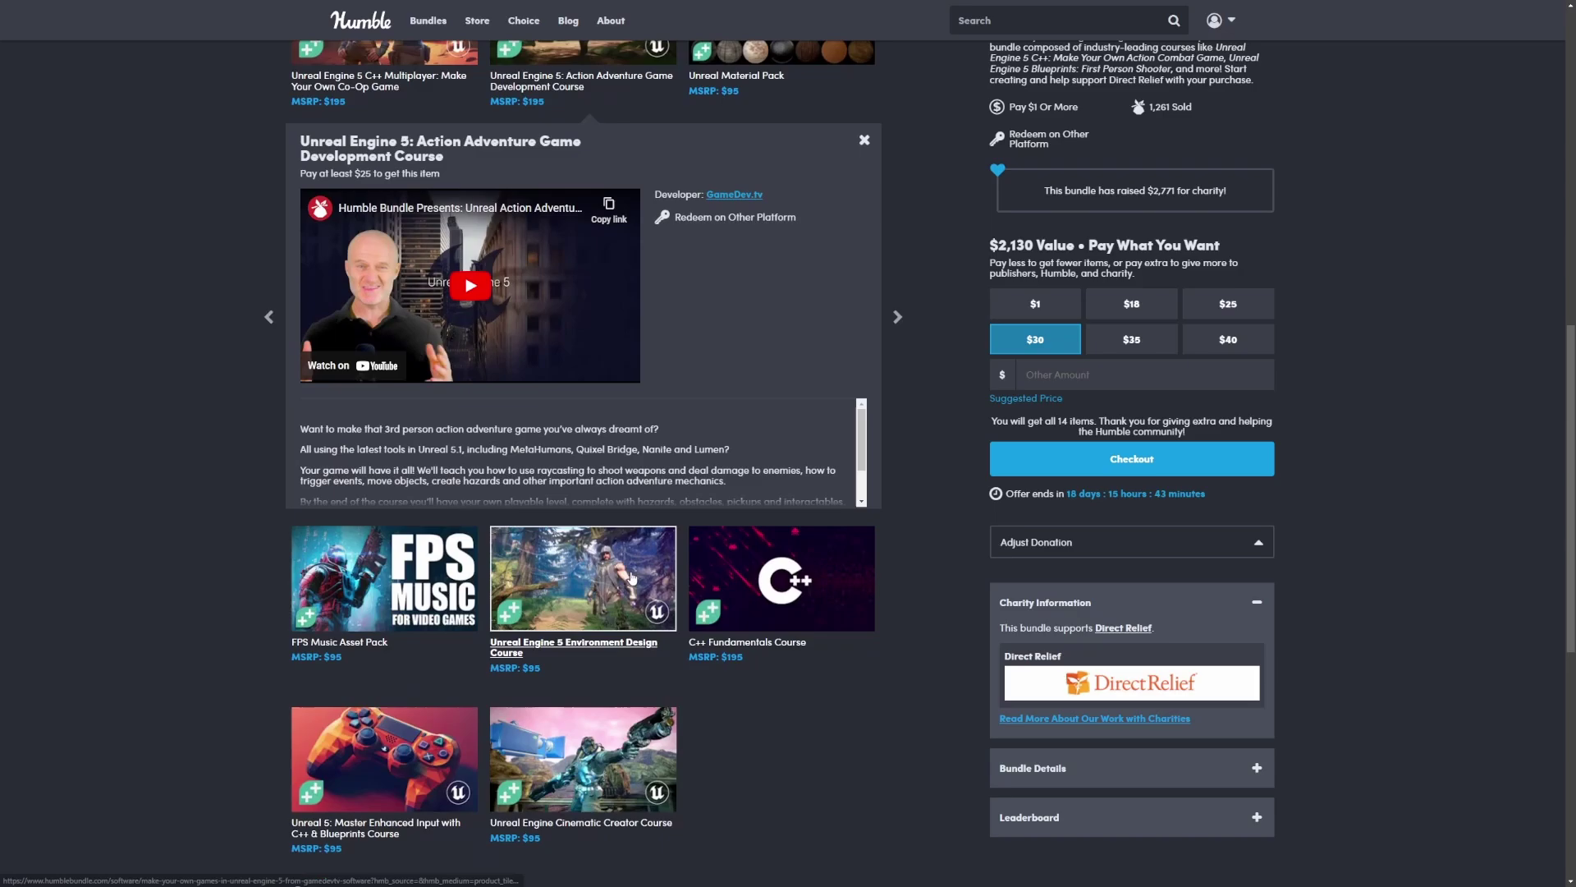
{"action": "left_click", "coordinate": [382, 751]}
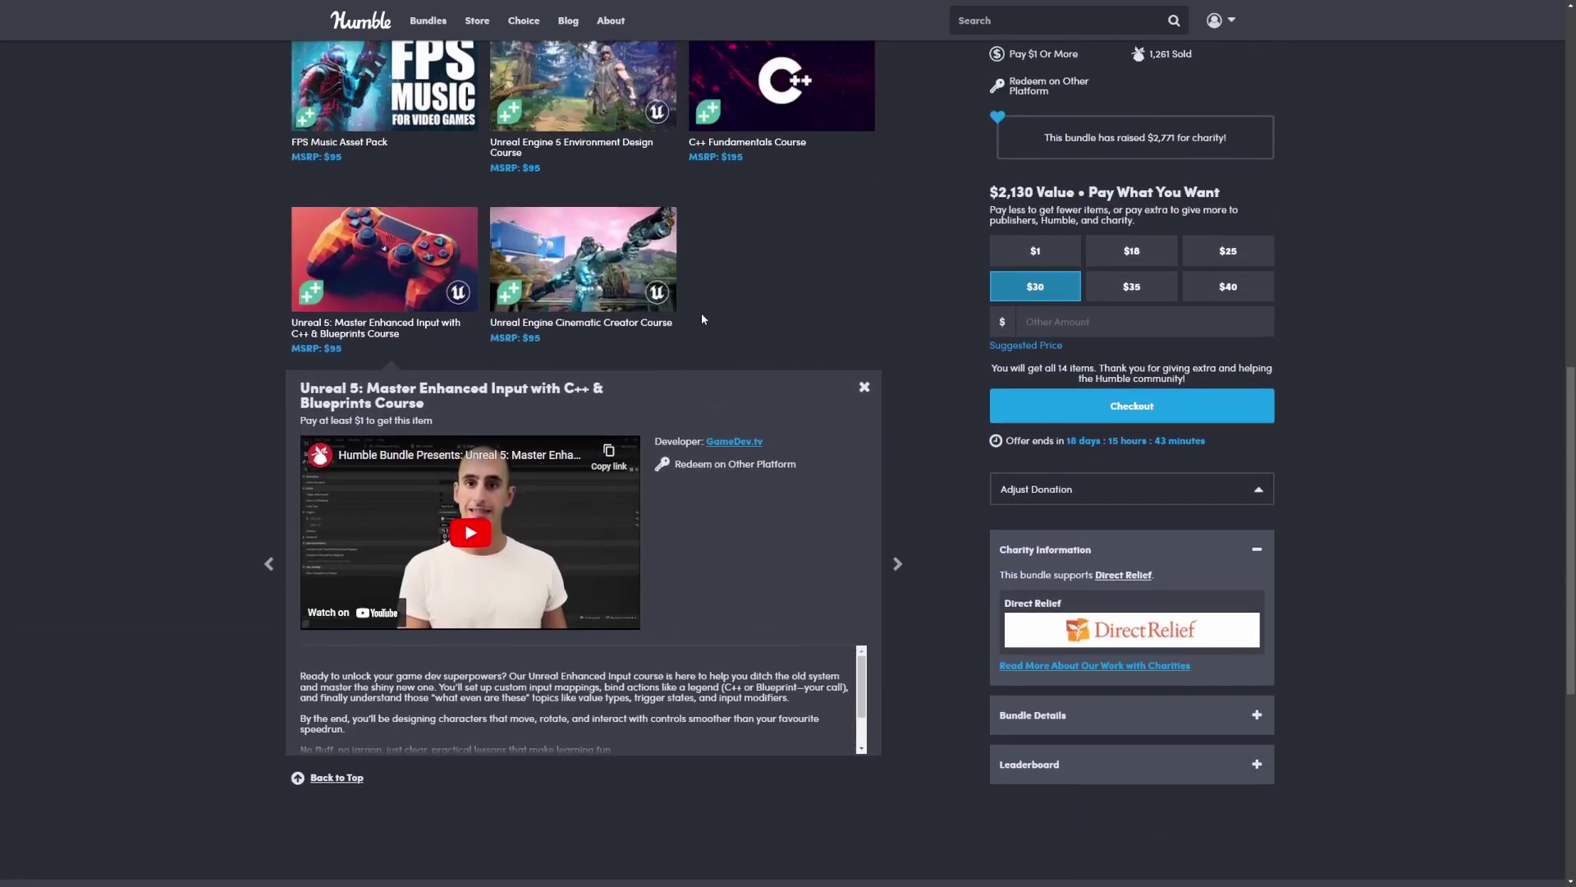
{"action": "left_click", "coordinate": [579, 99]}
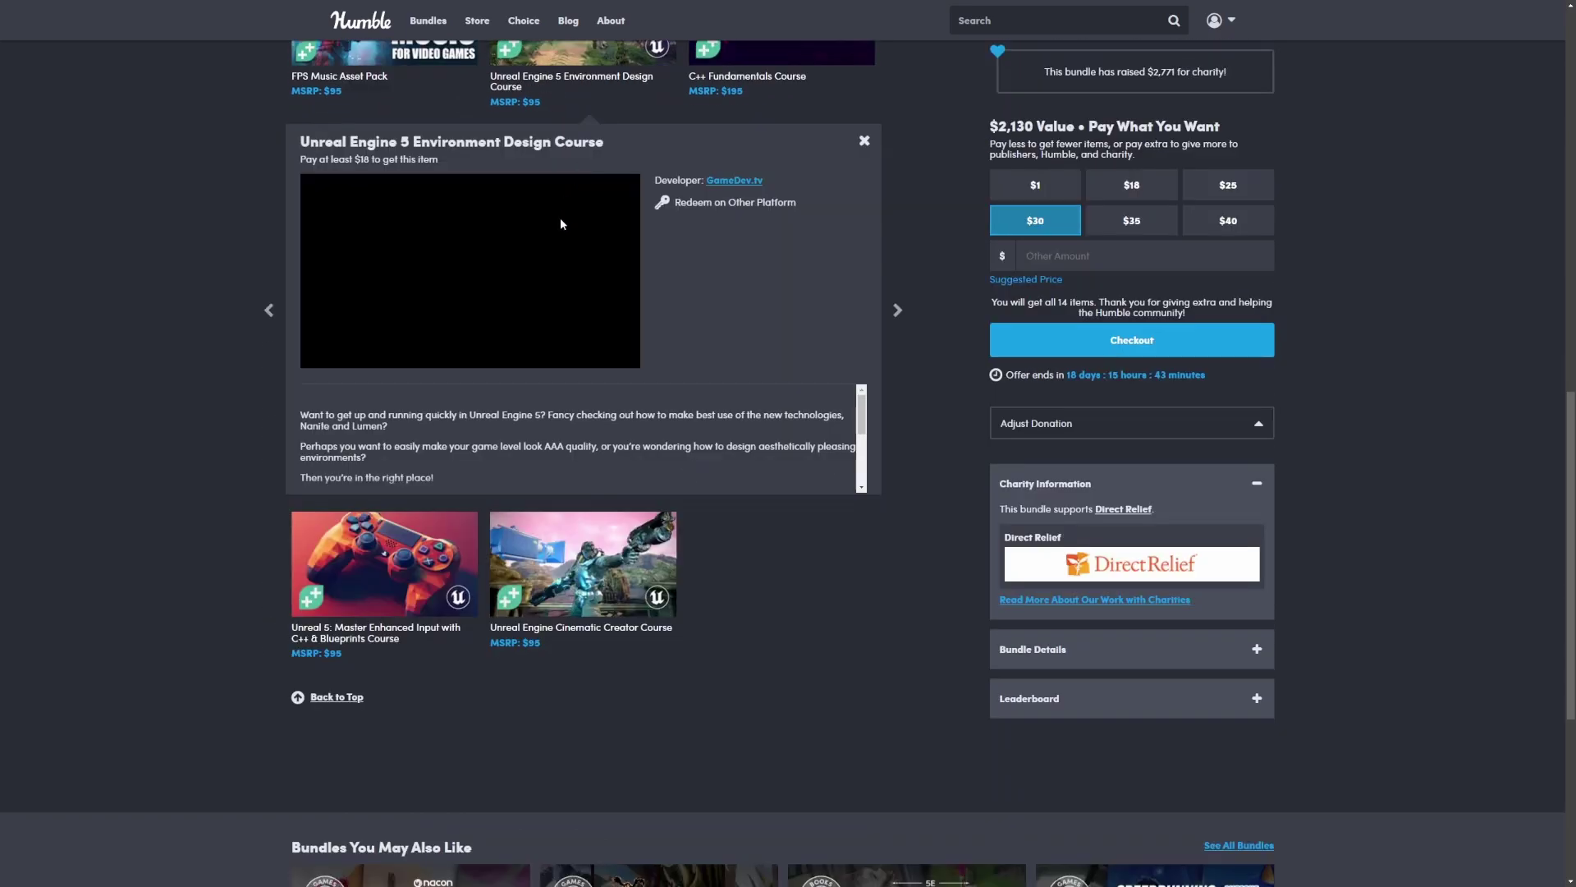
{"action": "scroll", "coordinate": [542, 530], "scroll_direction": "up", "scroll_amount": 10}
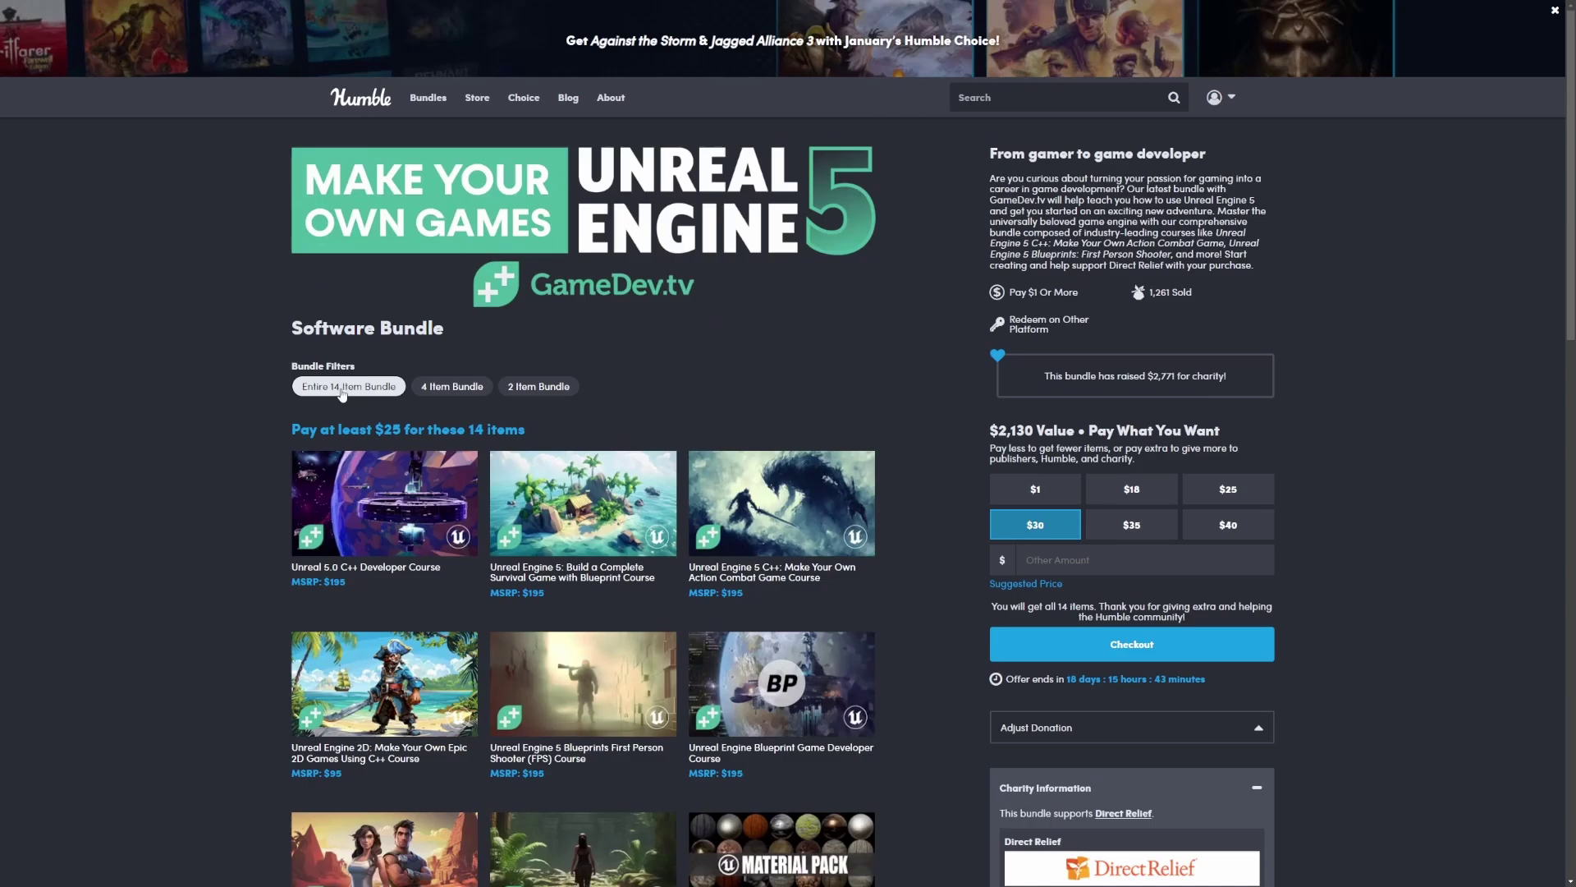
Expand the Unreal 5.0 C++ Developer Course tile to show its trailer and description
{"action": "left_click", "coordinate": [370, 510]}
{"action": "scroll", "coordinate": [333, 414], "scroll_direction": "up", "scroll_amount": 2}
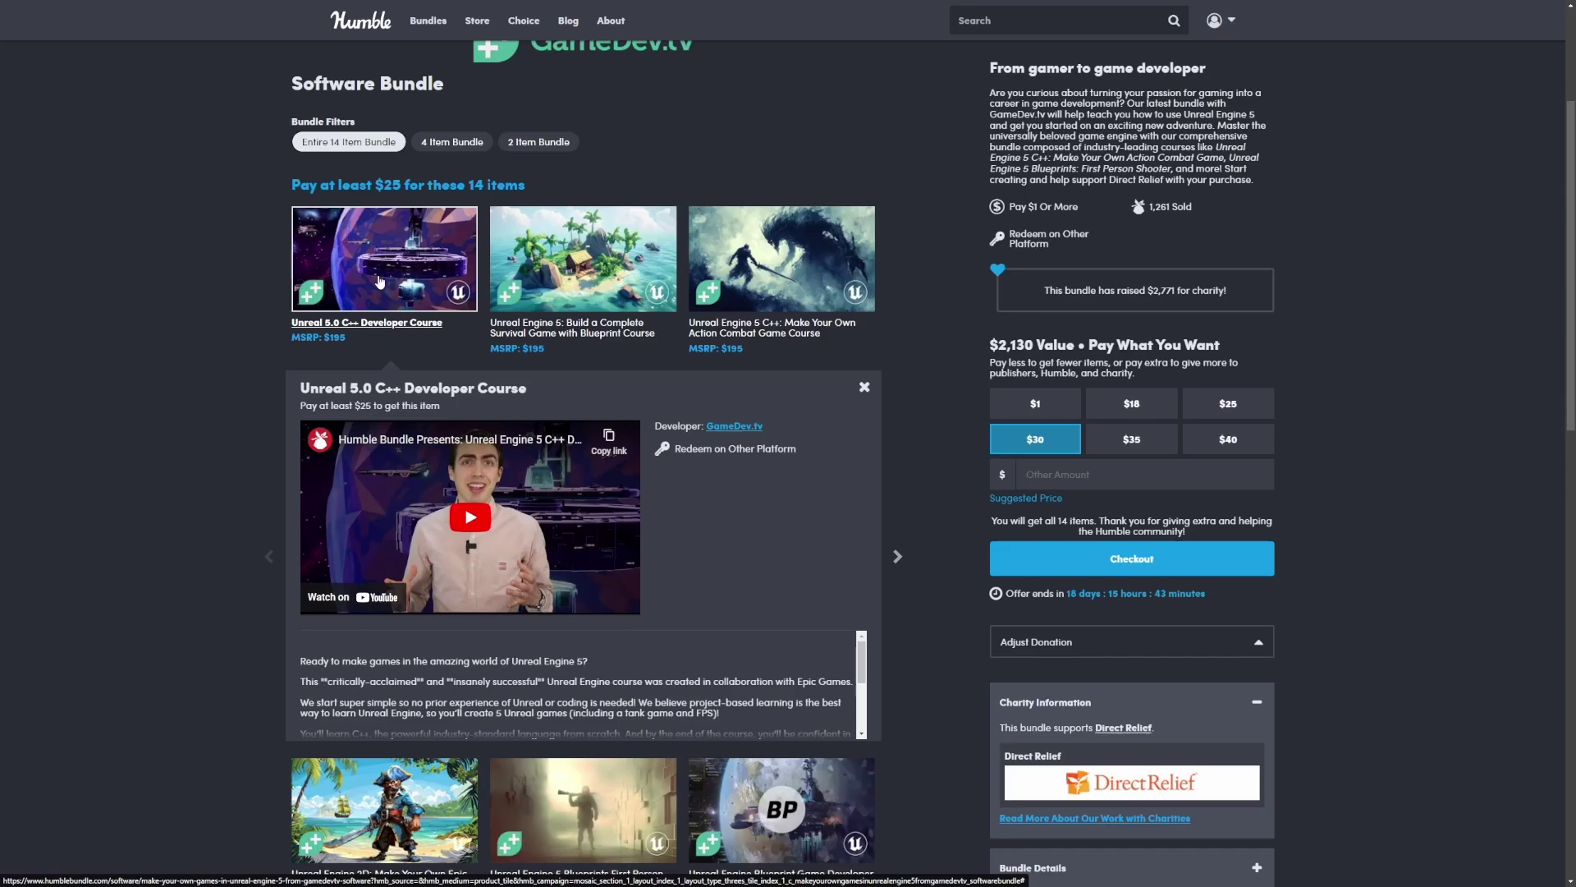
{"action": "scroll", "coordinate": [379, 283], "scroll_direction": "down", "scroll_amount": 2}
{"action": "scroll", "coordinate": [669, 385], "scroll_direction": "up", "scroll_amount": 1}
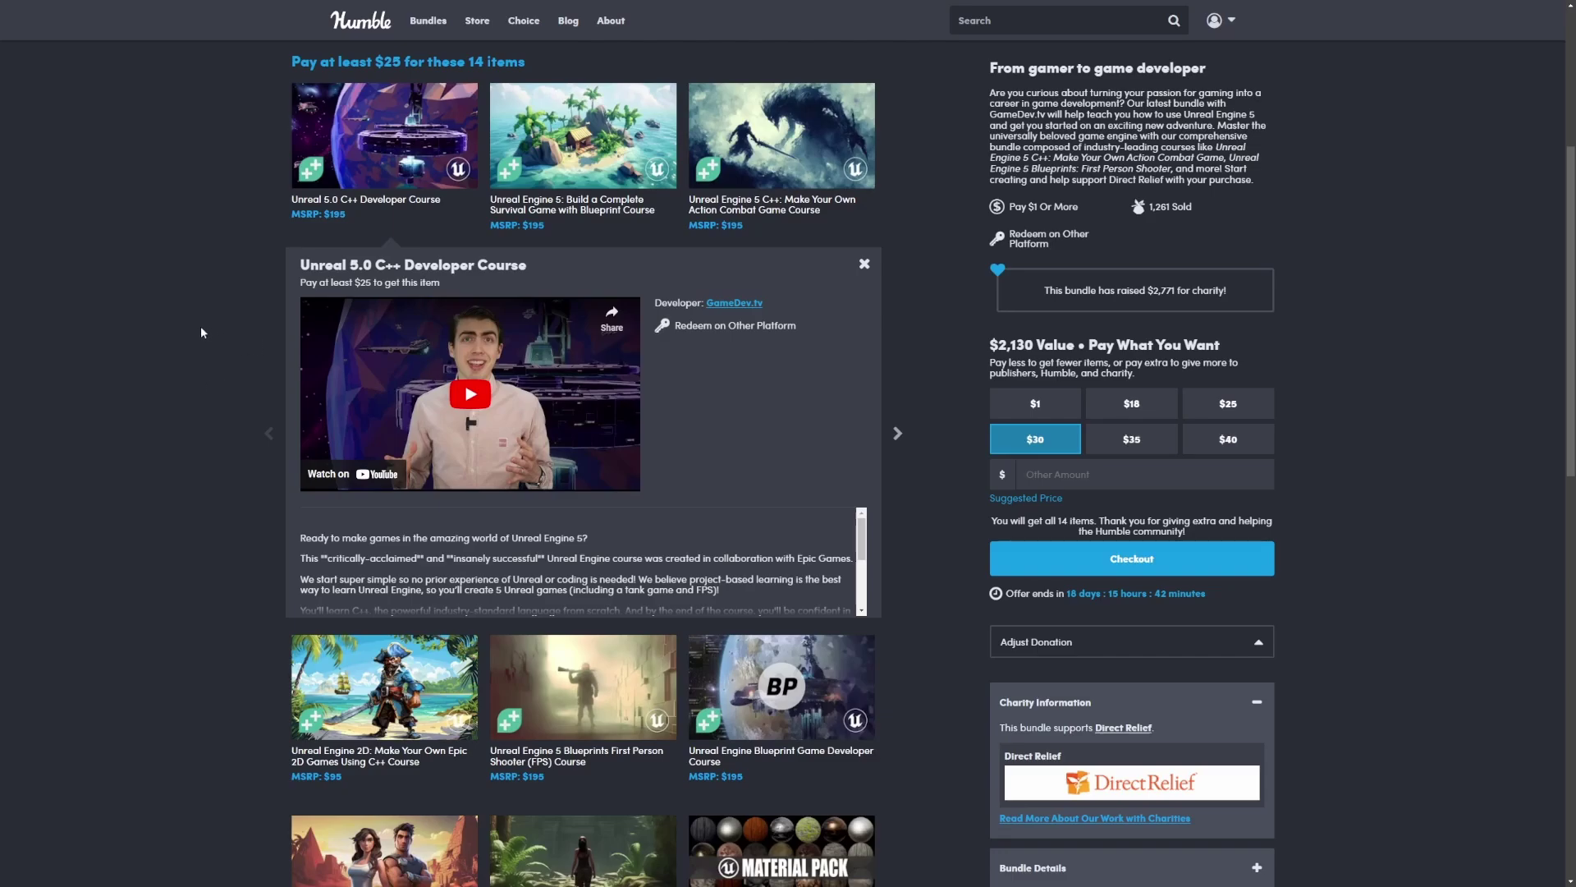
{"action": "scroll", "coordinate": [201, 327], "scroll_direction": "up", "scroll_amount": 2}
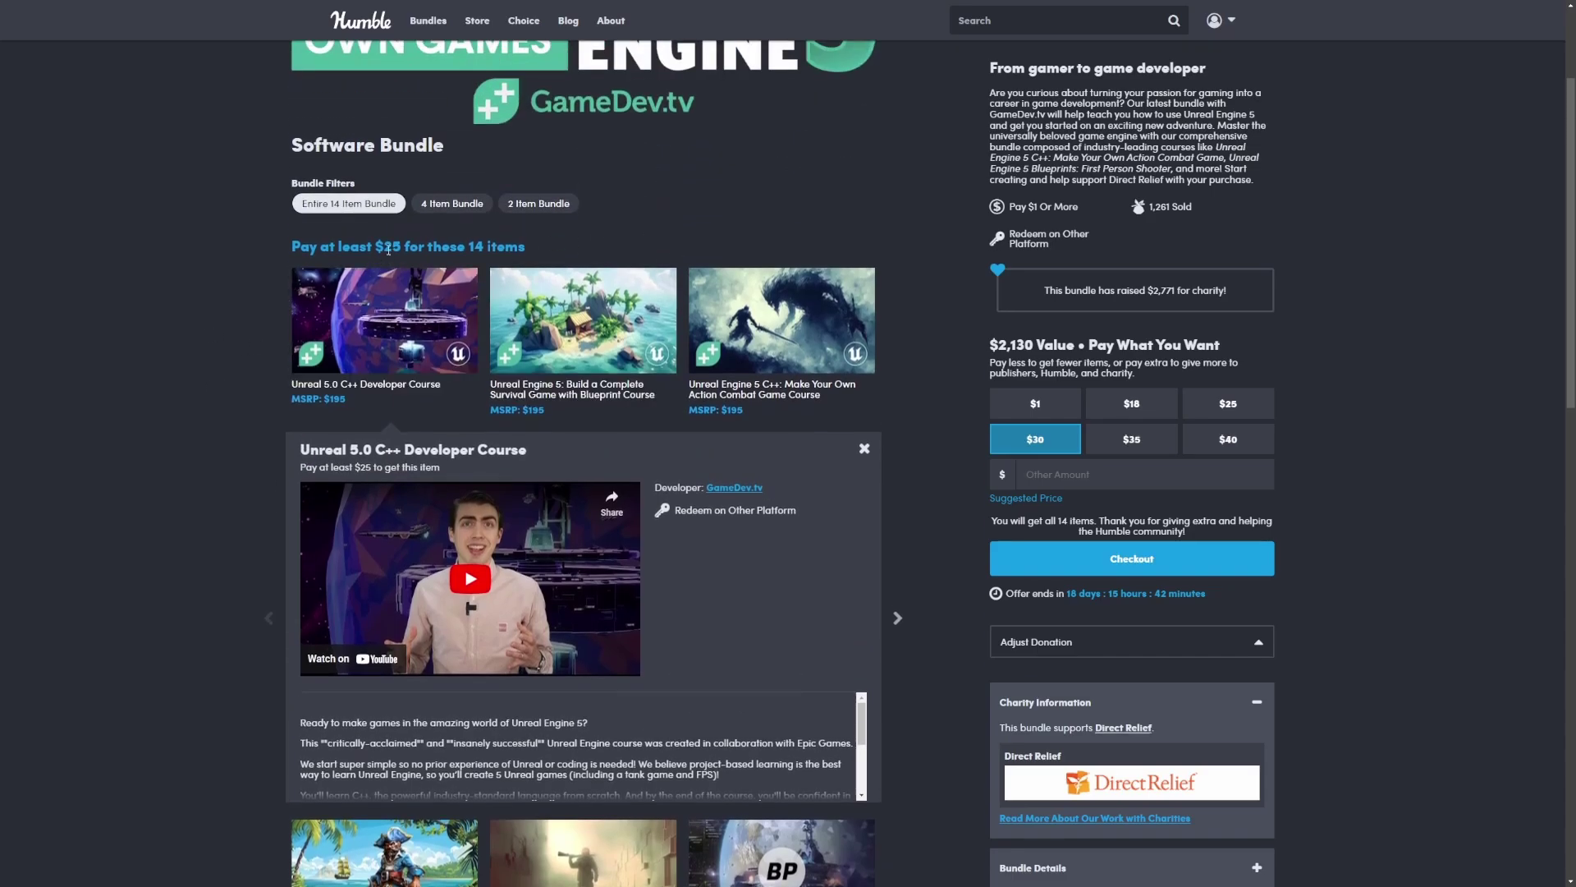
Filter the bundle to the 4-item tier, then to the 2-item tier at $1
{"action": "left_click", "coordinate": [446, 207]}
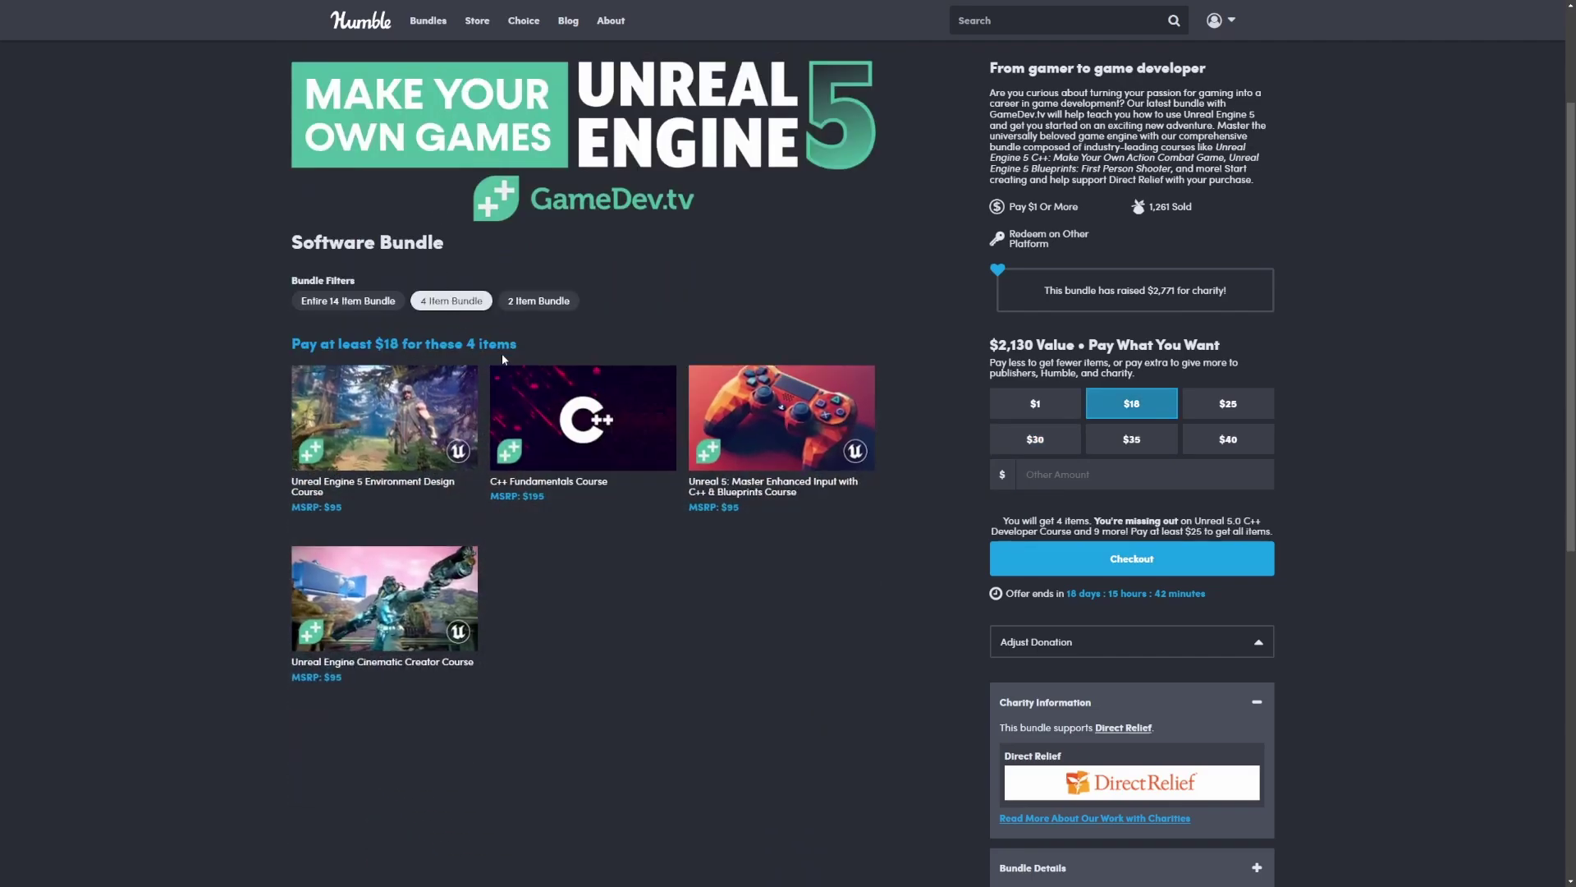
{"action": "left_click", "coordinate": [532, 301]}
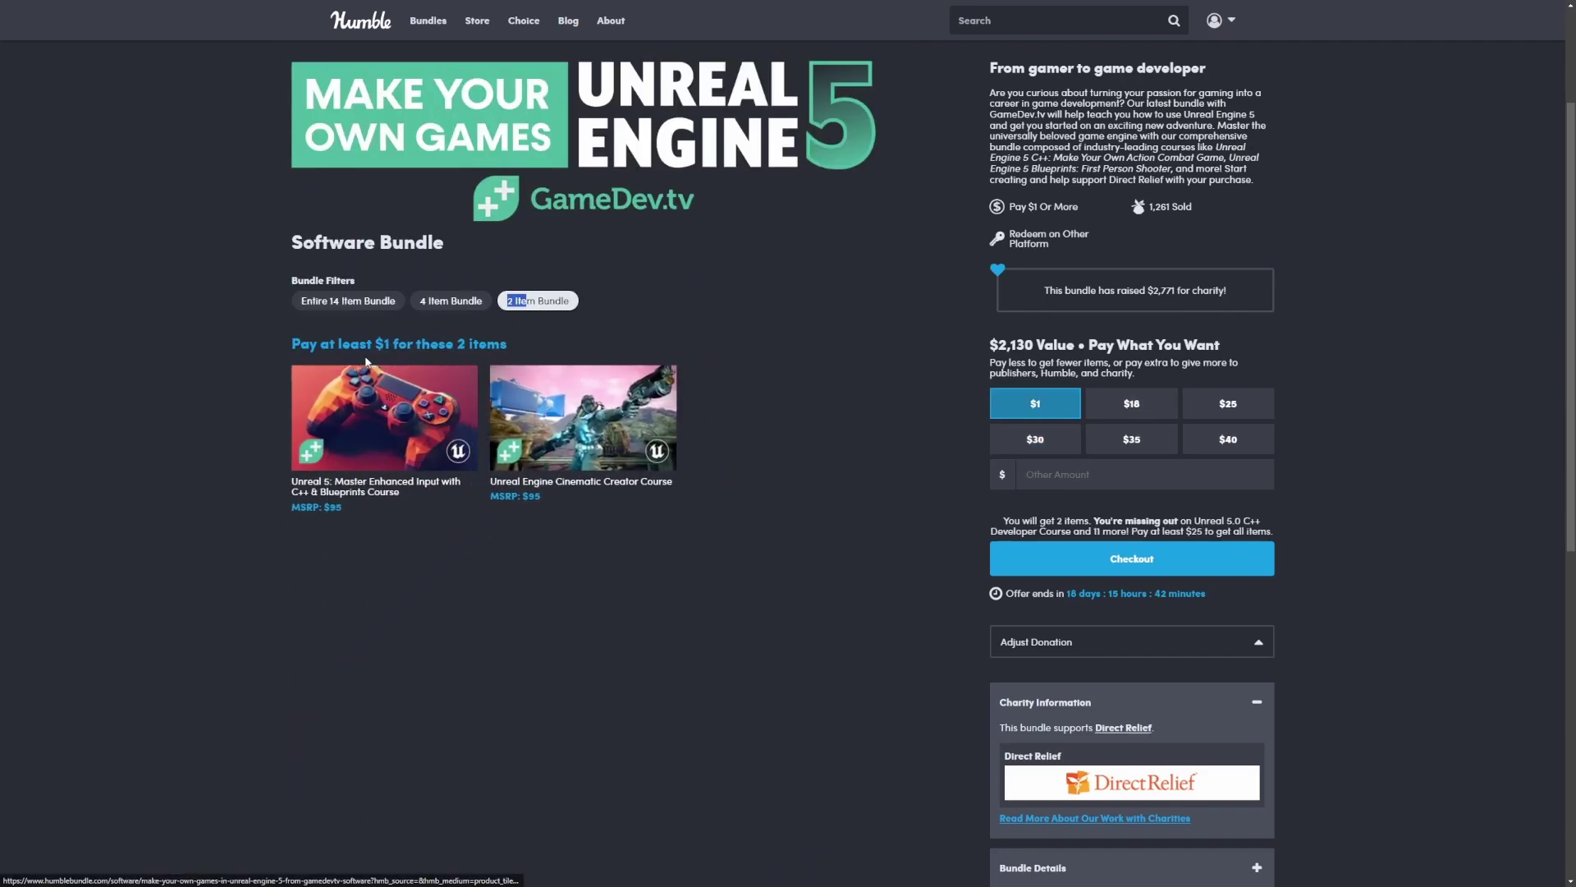